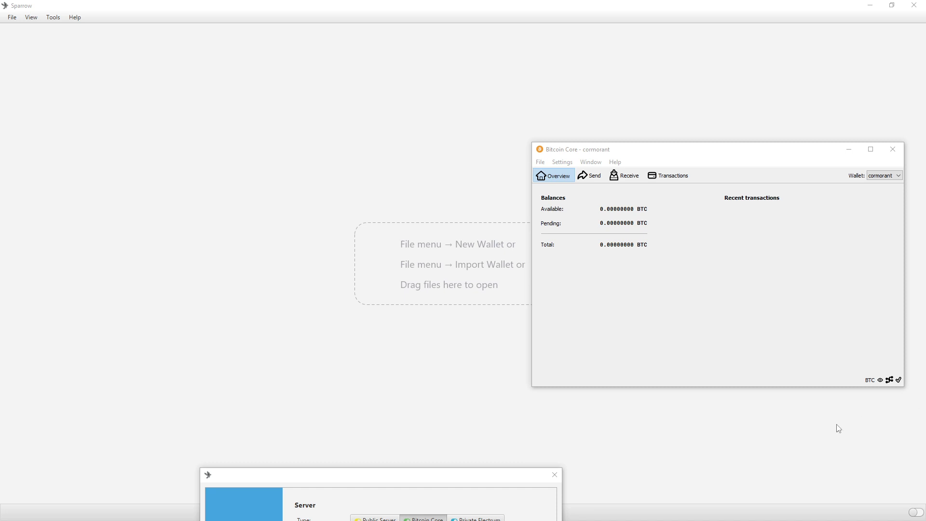
Drag the Preferences dialog up to mid-screen so the full Bitcoin Core server settings show.
left_click_drag(474, 479, 497, 485)
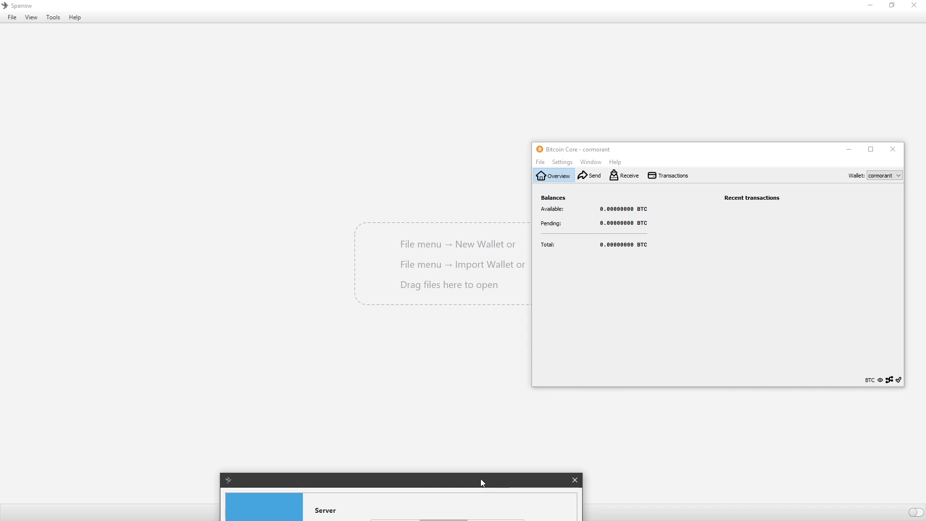
left_click_drag(480, 478, 445, 108)
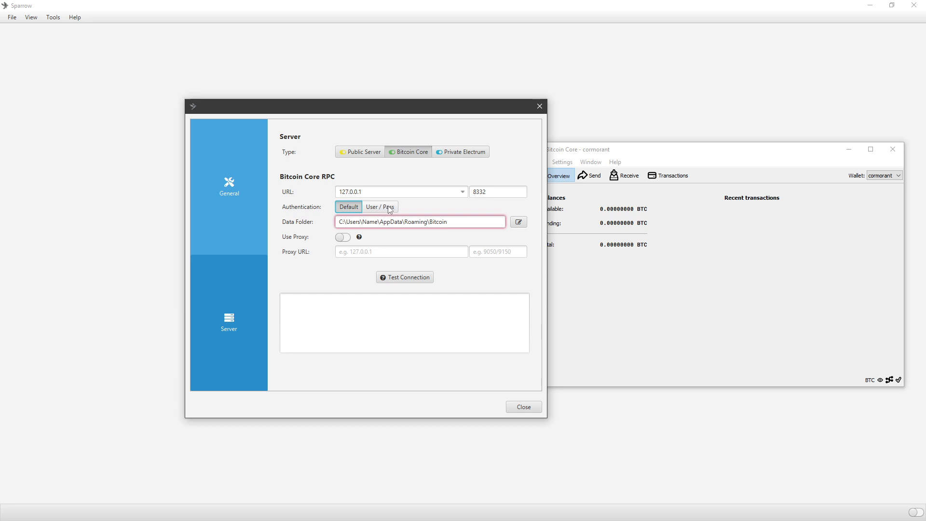
Check the 127.0.0.1 address and 8332 port, and switch authentication to User / Pass.
left_click_drag(386, 192, 304, 195)
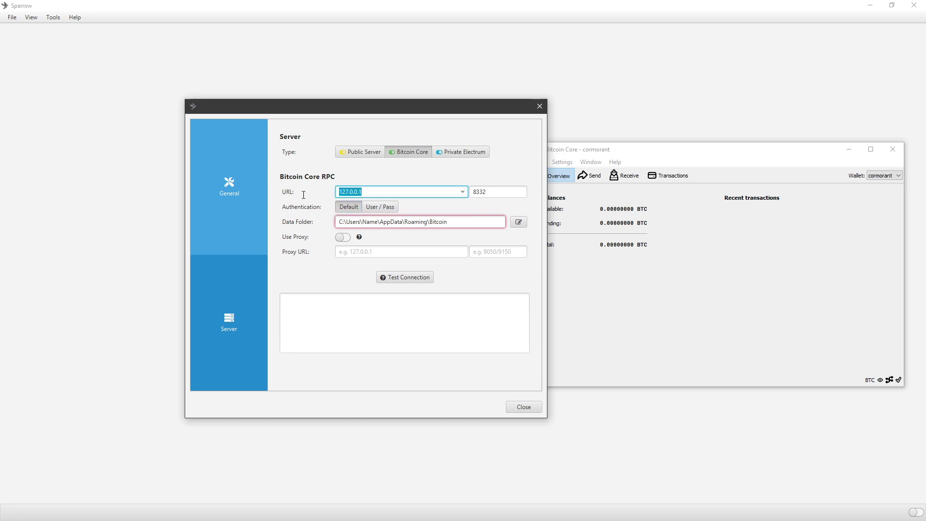
left_click(474, 193)
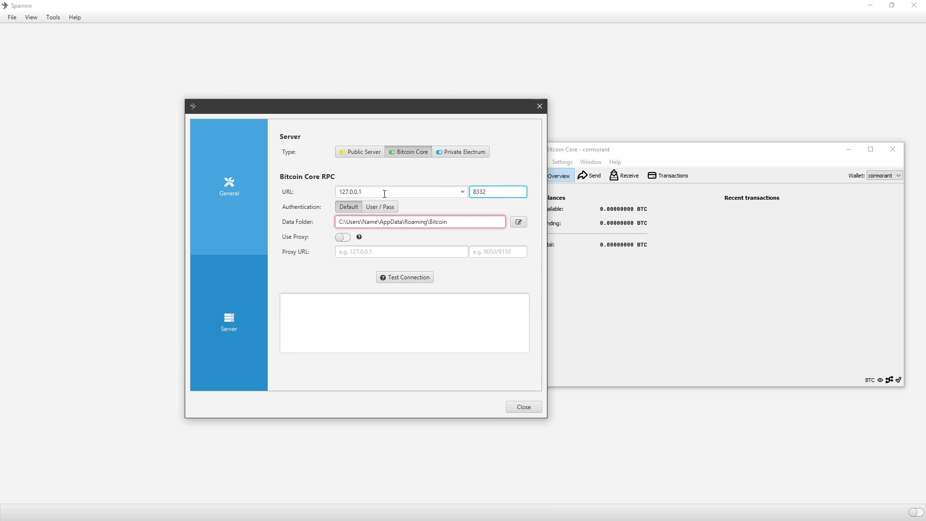
left_click(395, 207)
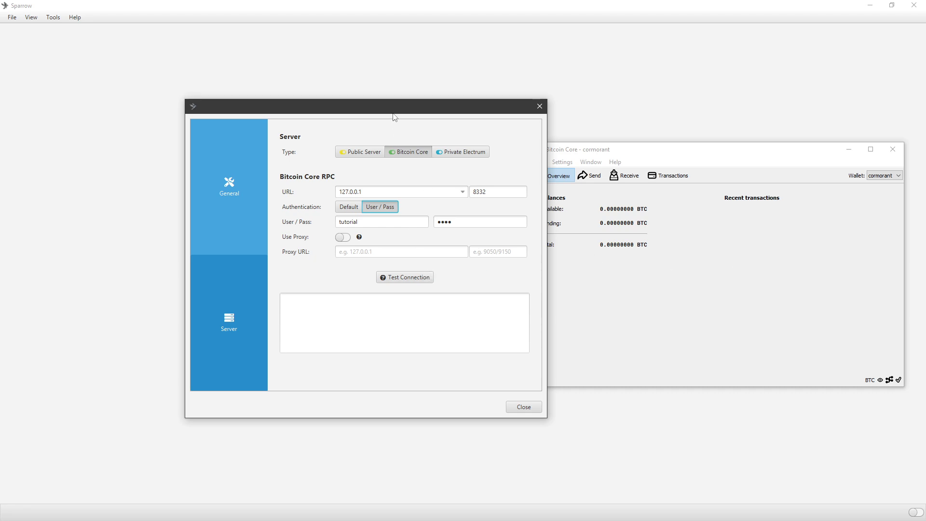
Review the prefilled username 'tutorial' and password fields, then bring Bitcoin Core forward.
left_click_drag(396, 110, 325, 113)
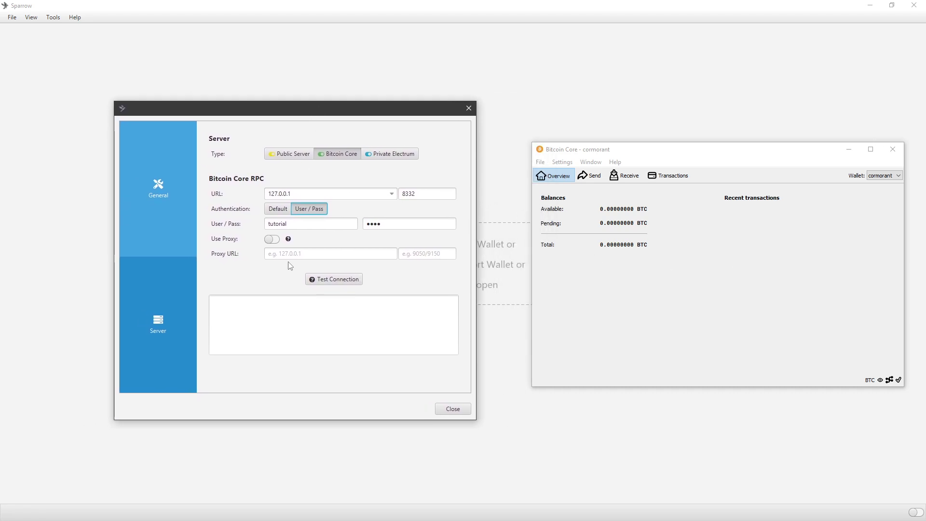
left_click(278, 228)
key("Tab")
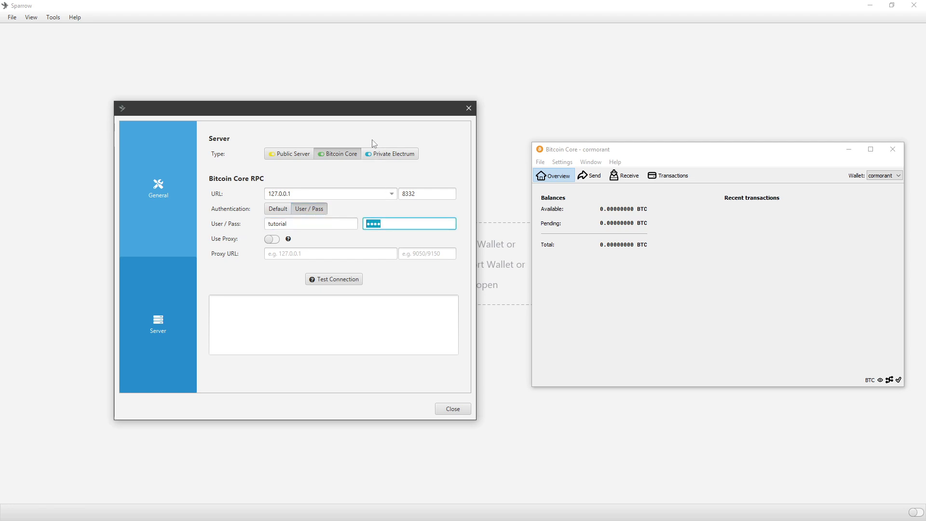
left_click_drag(370, 107, 376, 98)
left_click(590, 271)
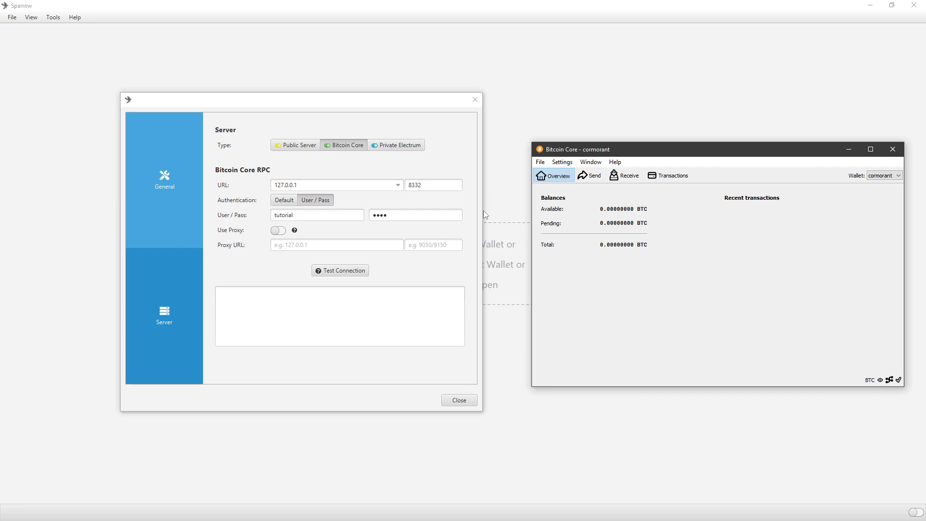
left_click_drag(643, 153, 615, 157)
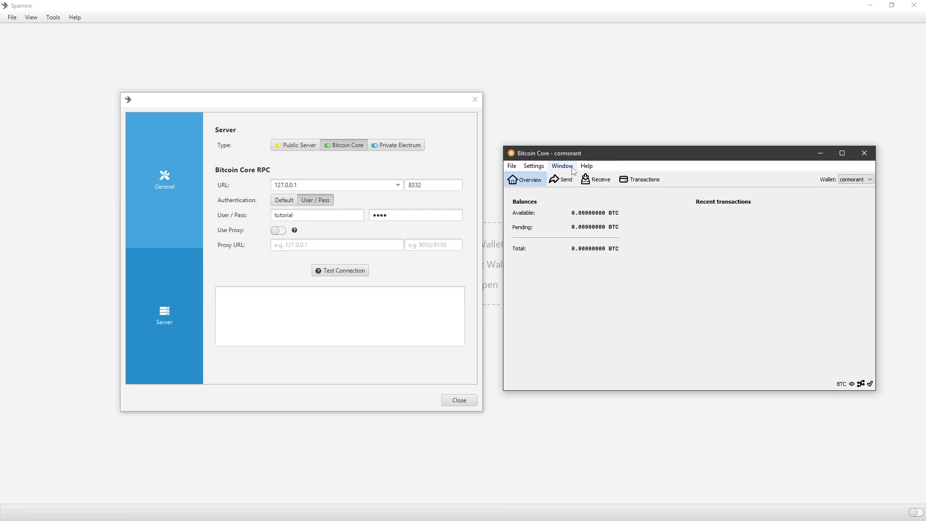
left_click(534, 166)
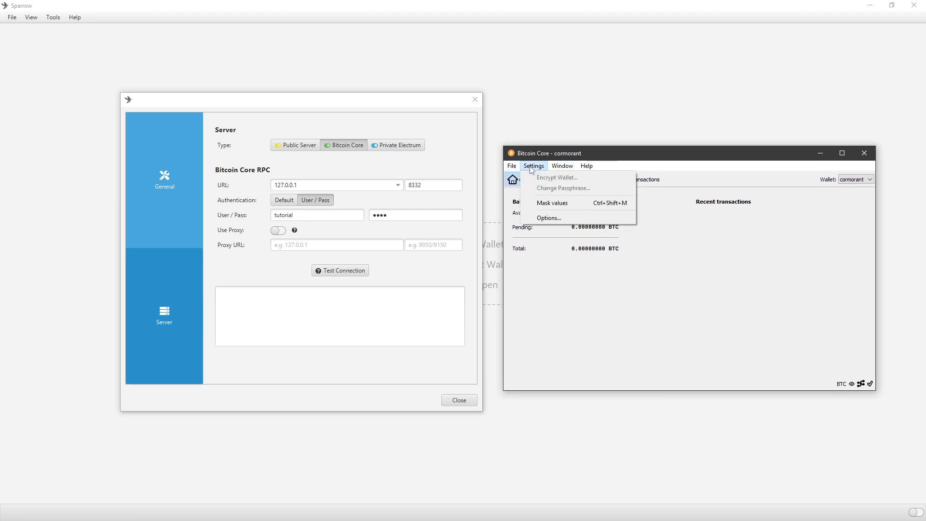
left_click(550, 218)
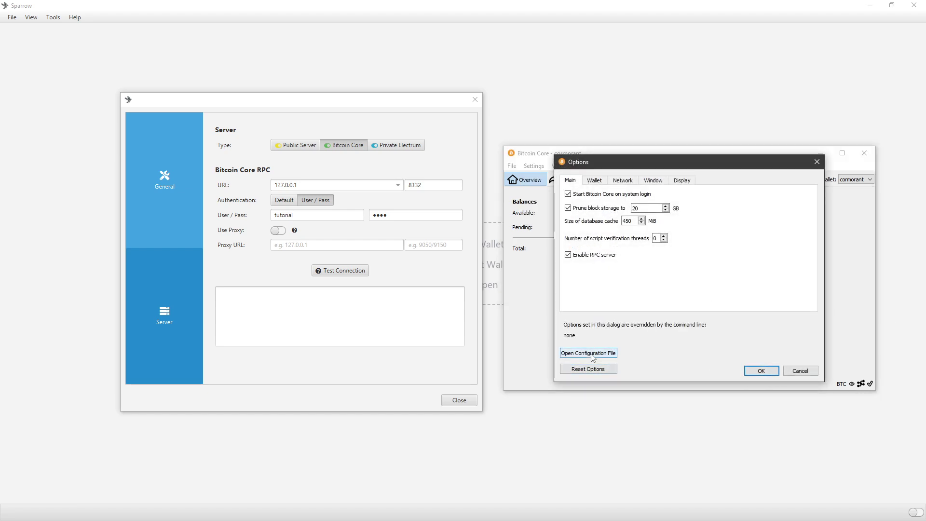
left_click(812, 374)
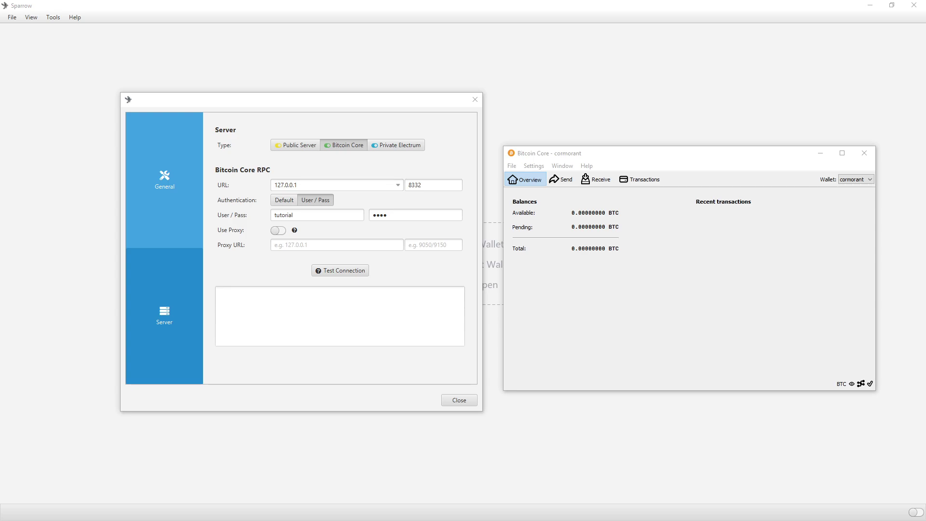
Bring bitcoin.conf in Notepad to the front, resize it and move it down-left.
key("alt+Tab")
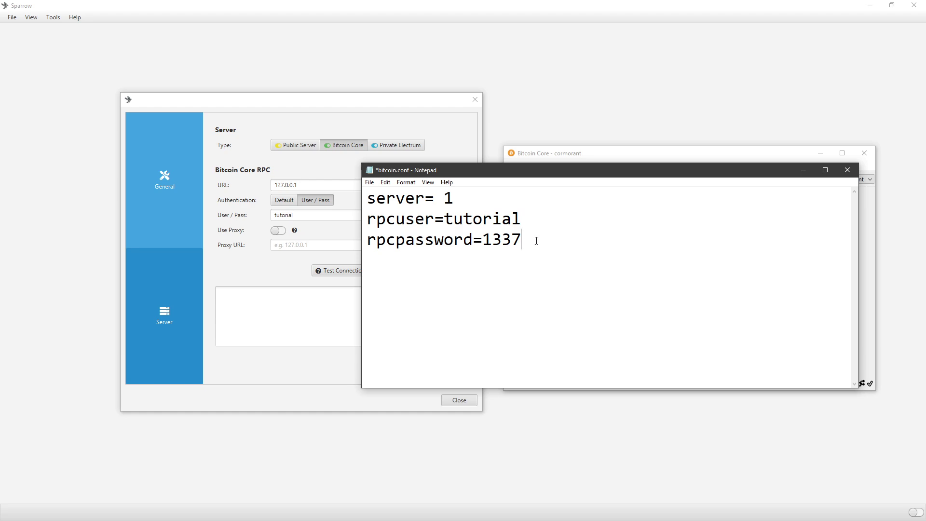
left_click_drag(542, 241, 407, 179)
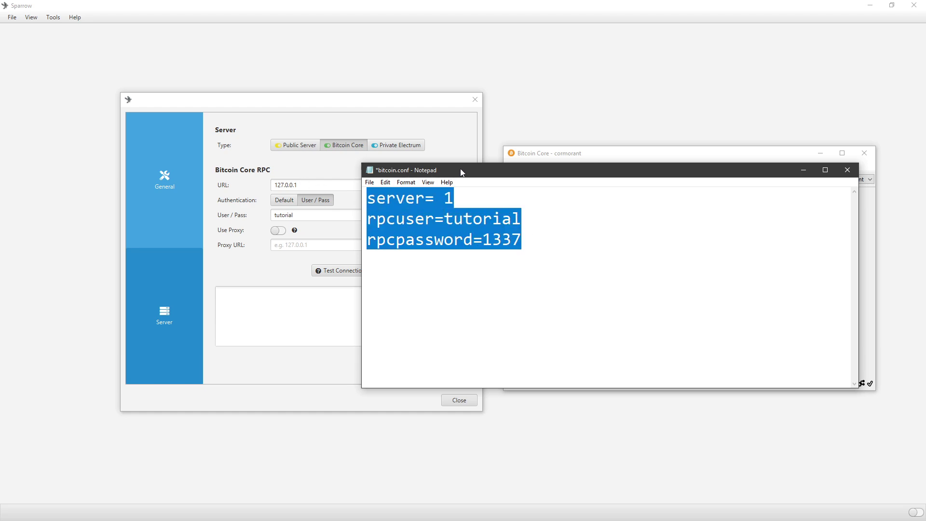
left_click_drag(463, 173, 438, 252)
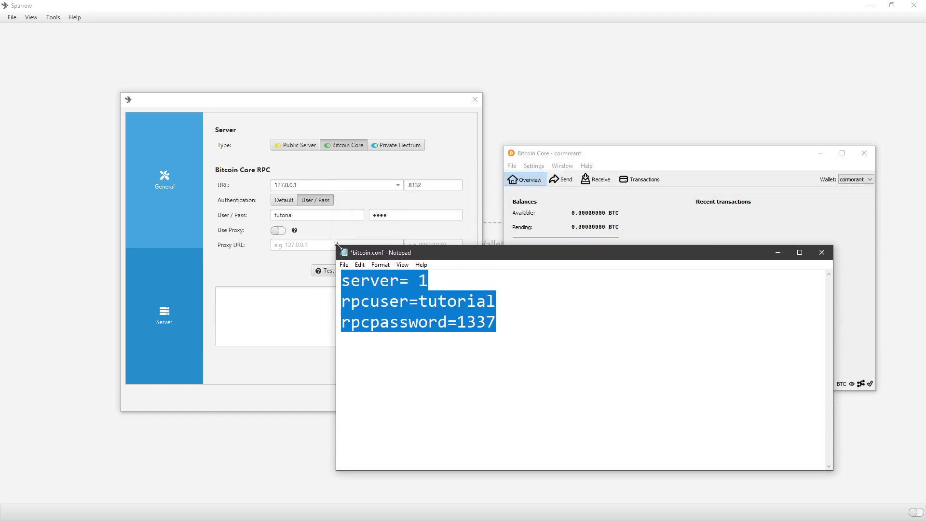
left_click_drag(338, 246, 410, 201)
left_click_drag(513, 212, 510, 224)
left_click(579, 300)
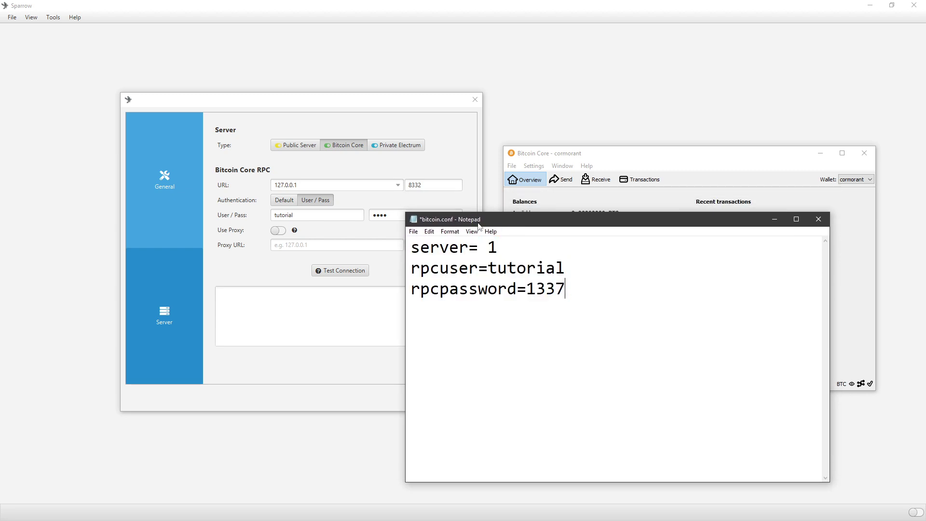
key("ctrl+a")
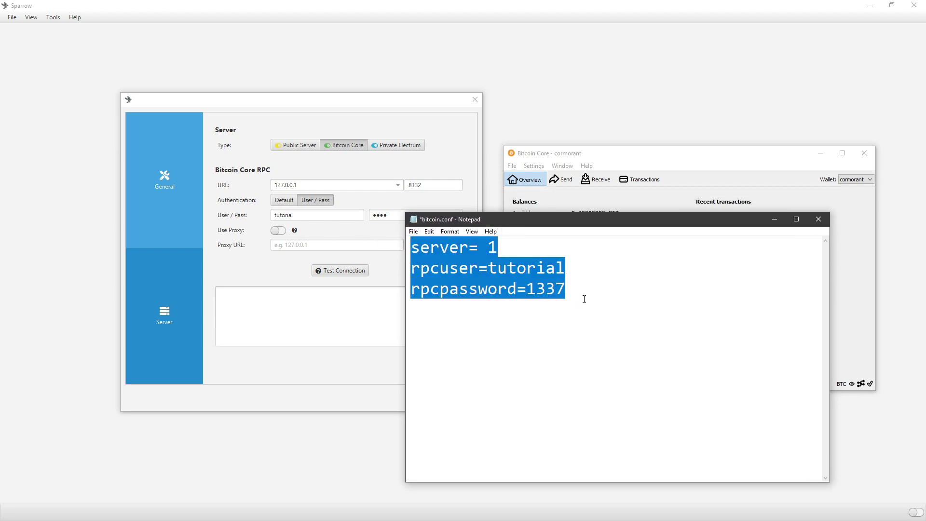
left_click(585, 297)
left_click_drag(554, 219, 548, 277)
Move Notepad to the right side and point out the server= 1, rpcuser and rpcpassword lines.
left_click_drag(490, 308, 395, 311)
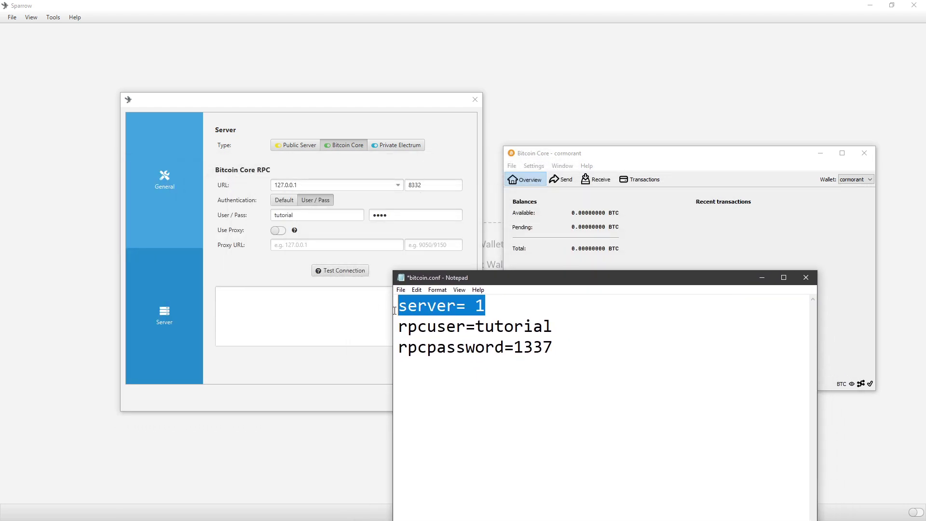
left_click(487, 307)
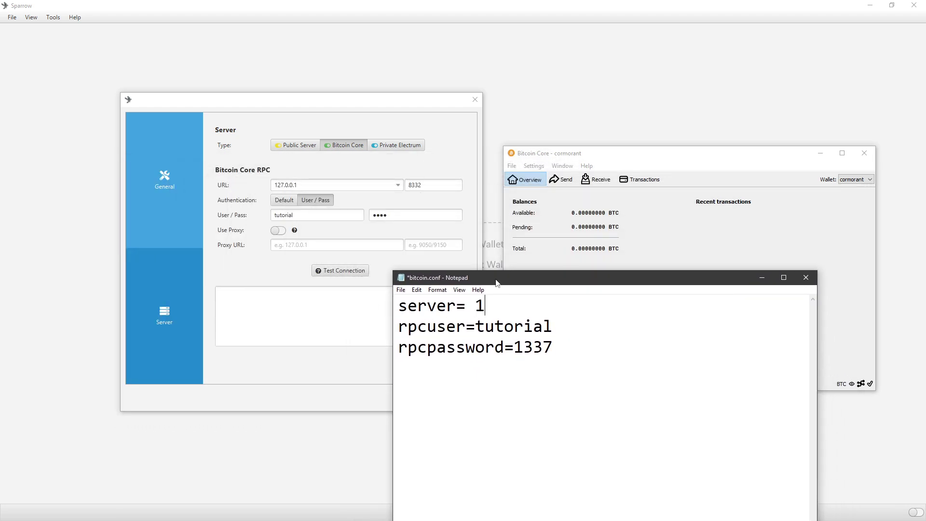
left_click_drag(497, 283, 596, 149)
left_click(535, 191)
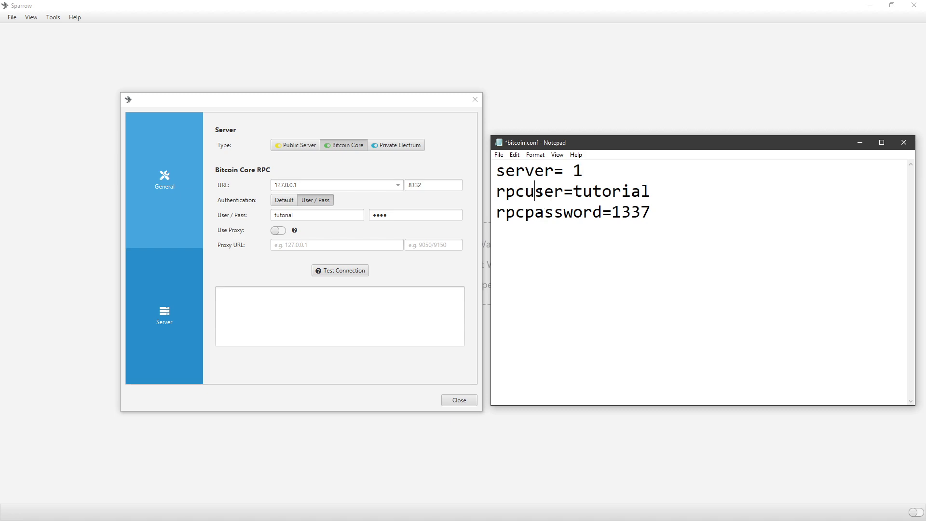
left_click(563, 191)
left_click(534, 213)
left_click(582, 213)
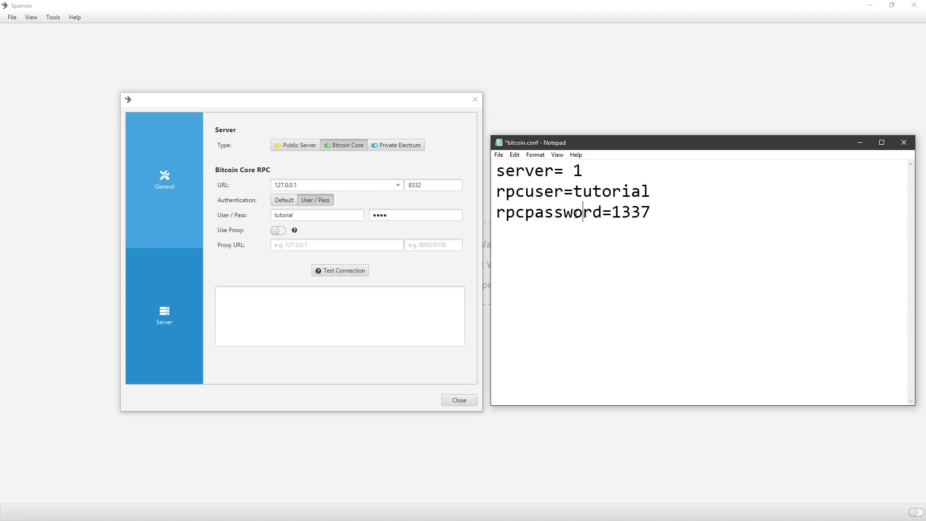
left_click(554, 191)
left_click_drag(497, 192, 612, 192)
left_click(661, 193)
Highlight the rpcuser value 'tutorial' and the rpcpassword value in bitcoin.conf.
left_click(578, 192)
left_click_drag(578, 192, 651, 193)
left_click(584, 190)
left_click_drag(545, 213, 555, 212)
left_click(603, 213)
left_click_drag(612, 212, 651, 212)
left_click(610, 211)
Type stray text after 'tutorial' and erase it, leaving the rpcuser line unchanged.
left_click(655, 196)
type("ro")
key("BackSpace")
type("pcpass")
key("BackSpace")
key("BackSpace")
key("BackSpace")
key("BackSpace")
key("BackSpace")
key("BackSpace")
key("BackSpace")
type("r")
key("BackSpace")
key("BackSpace")
key("BackSpace")
left_click(670, 212)
key("ctrl+a")
left_click(300, 216)
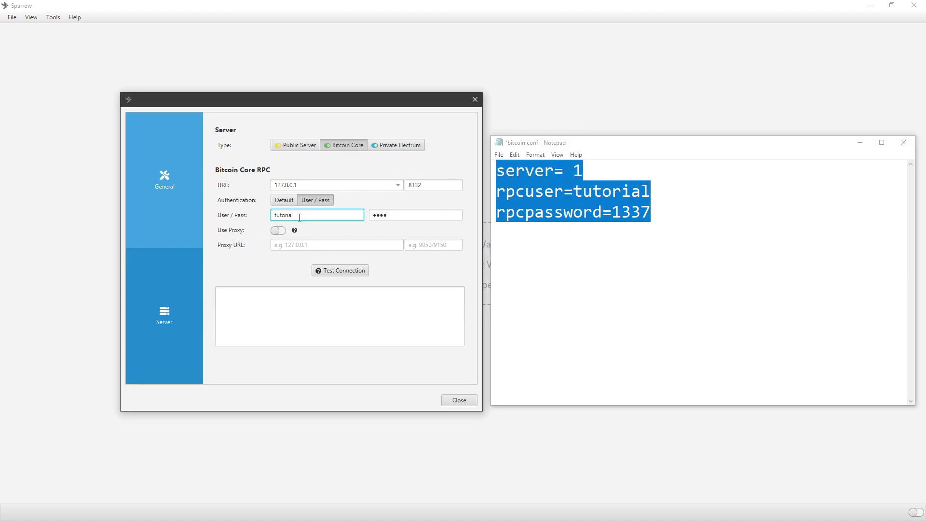
key("ctrl+a")
key("Tab")
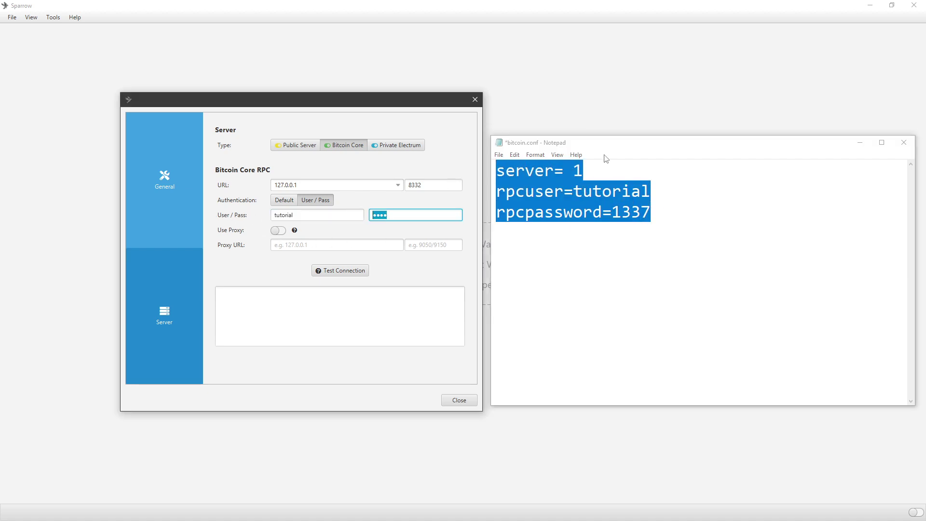
left_click_drag(618, 145, 554, 154)
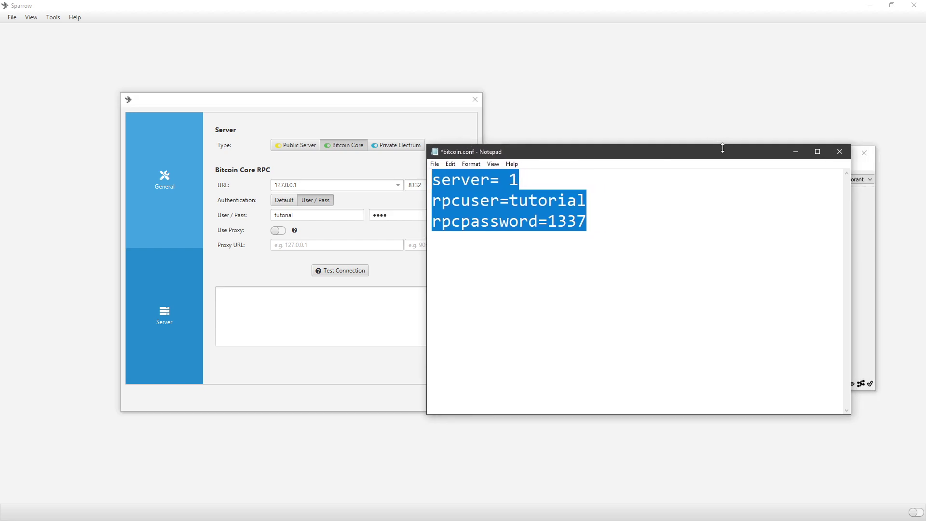
left_click_drag(719, 154, 707, 167)
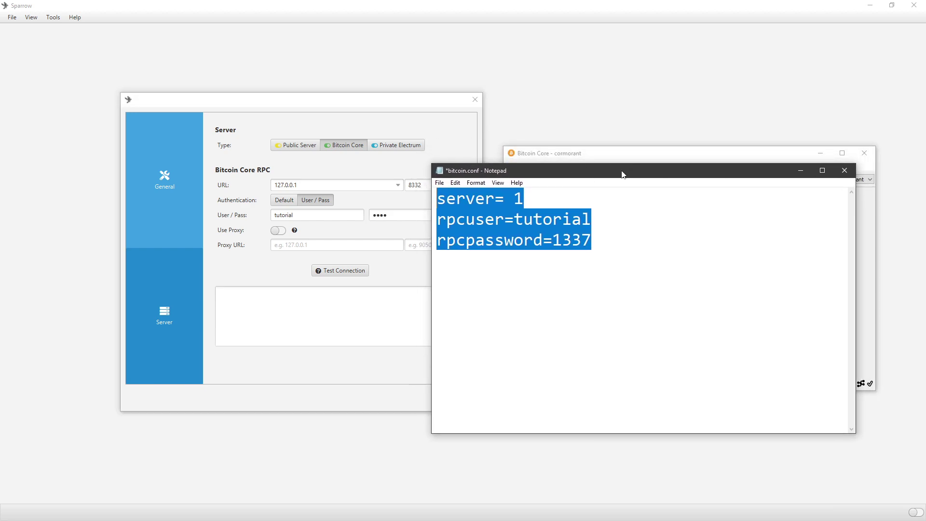
left_click_drag(623, 173, 679, 369)
left_click(709, 279)
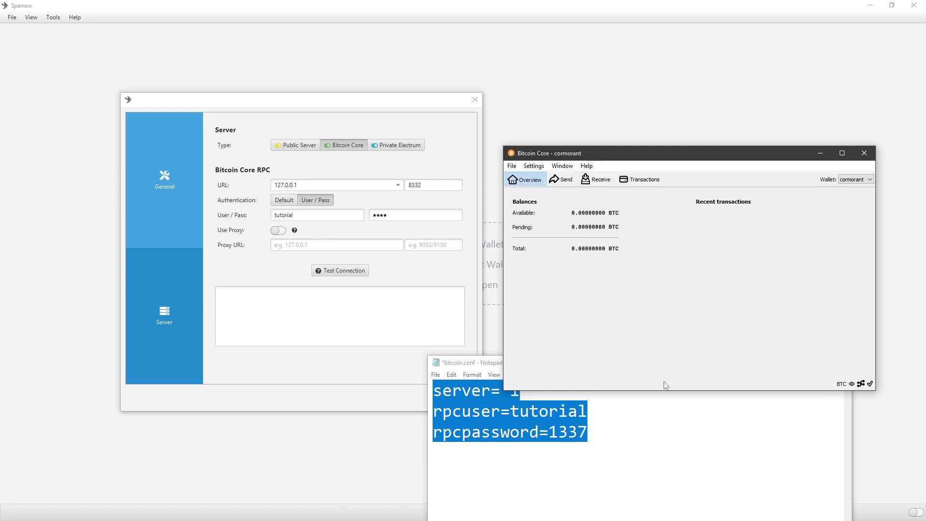
Bring Notepad forward, close bitcoin.conf and answer the save-changes prompt.
left_click(682, 431)
left_click(840, 363)
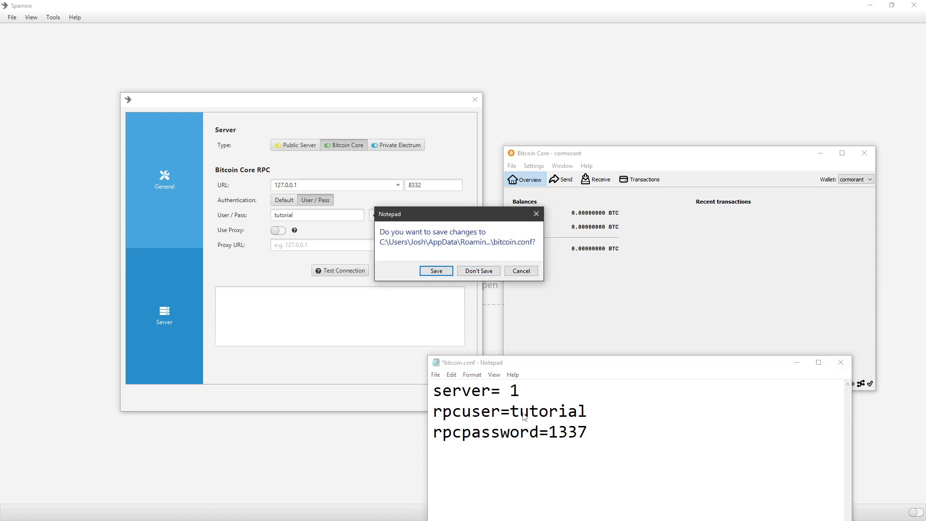
left_click(486, 272)
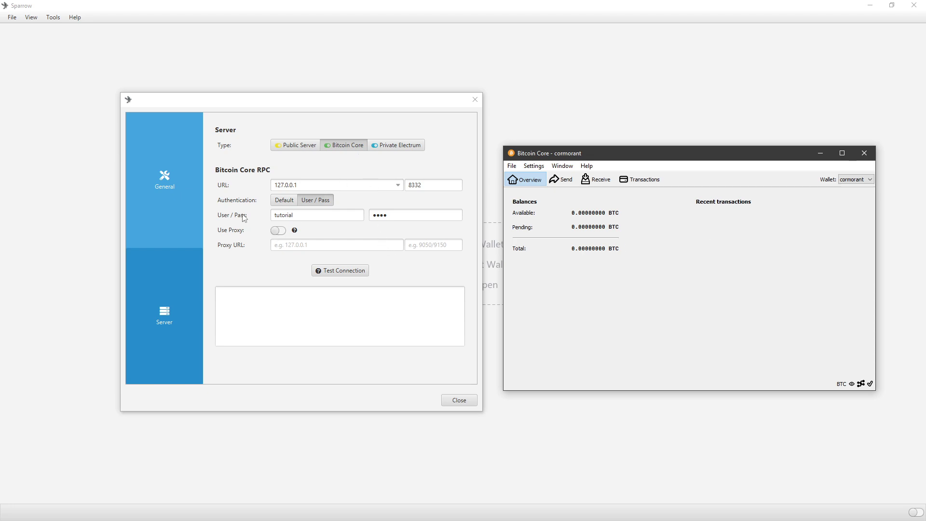
left_click(304, 216)
double_click(303, 217)
key("Tab")
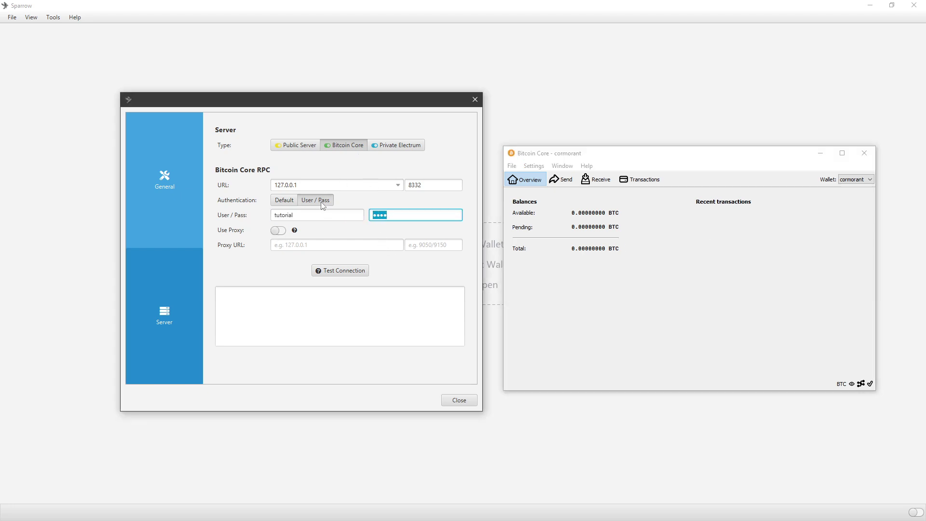